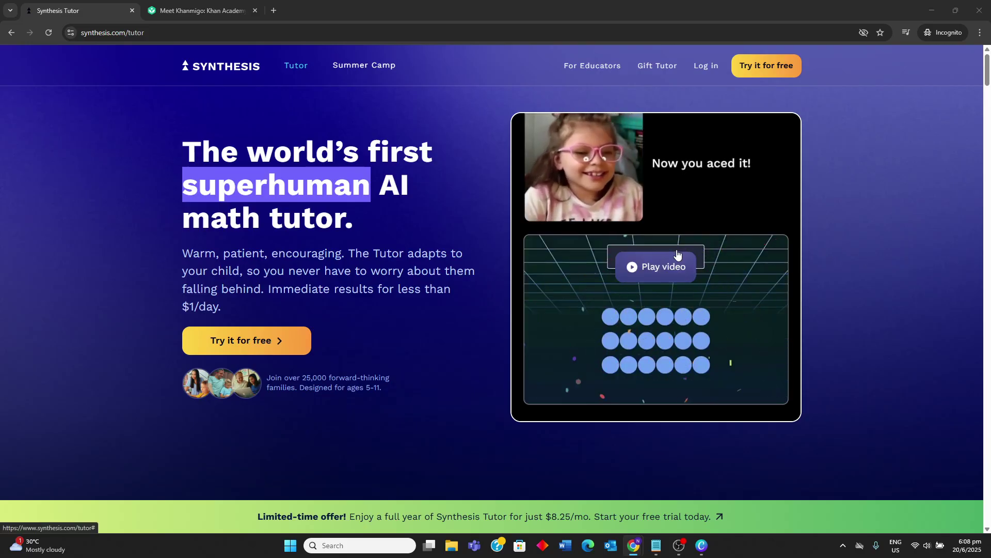
{"action": "scroll", "coordinate": [677, 255], "scroll_direction": "down", "scroll_amount": 2}
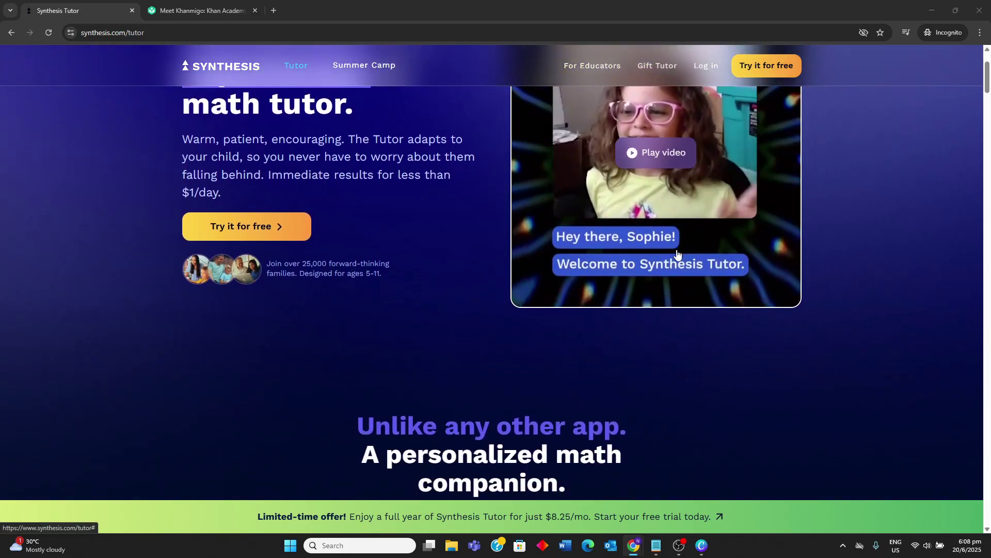
{"action": "scroll", "coordinate": [677, 254], "scroll_direction": "down", "scroll_amount": 1}
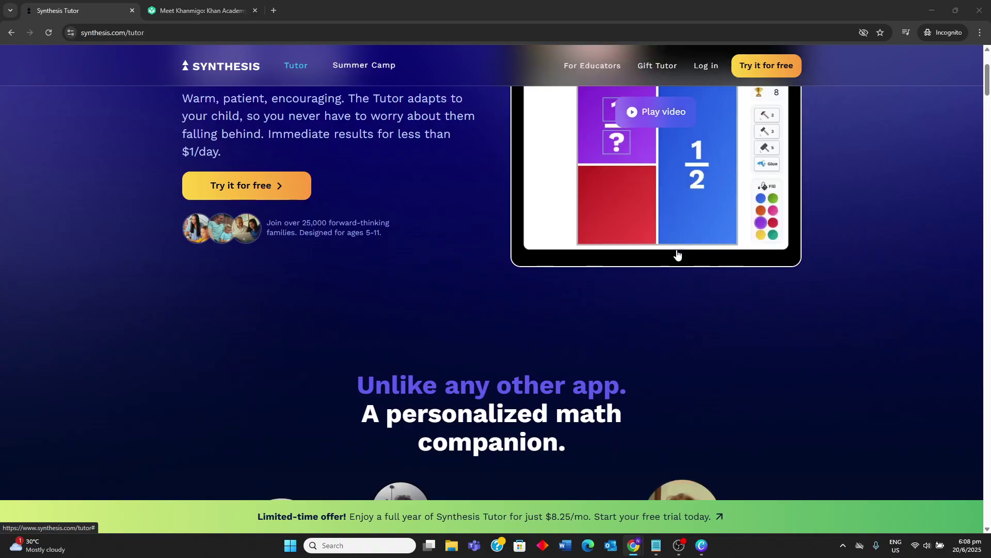
{"action": "scroll", "coordinate": [677, 255], "scroll_direction": "down", "scroll_amount": 1}
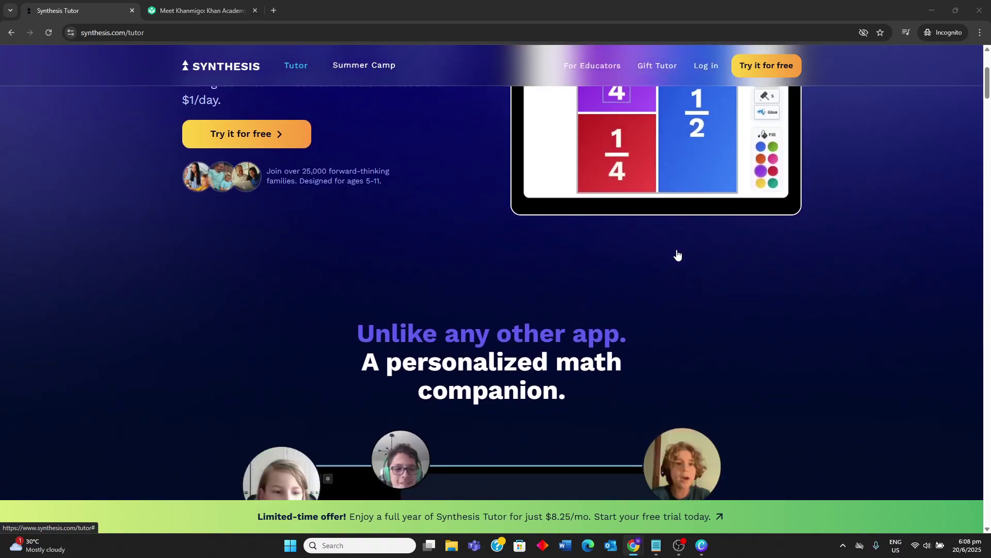
{"action": "scroll", "coordinate": [678, 255], "scroll_direction": "down", "scroll_amount": 1}
{"action": "scroll", "coordinate": [678, 255], "scroll_direction": "down", "scroll_amount": 1}
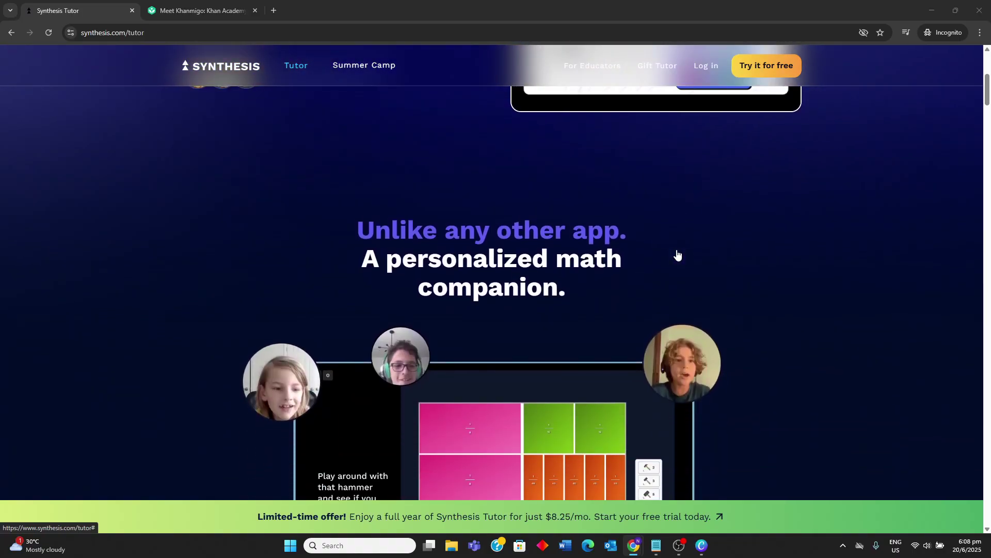
{"action": "scroll", "coordinate": [678, 255], "scroll_direction": "down", "scroll_amount": 1}
{"action": "scroll", "coordinate": [678, 255], "scroll_direction": "down", "scroll_amount": 1}
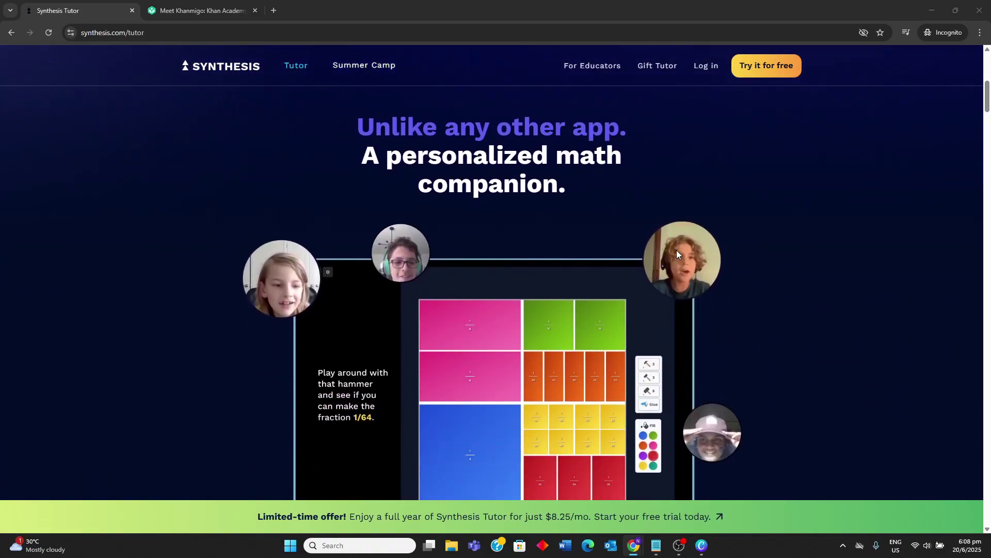
{"action": "scroll", "coordinate": [678, 251], "scroll_direction": "down", "scroll_amount": 1}
{"action": "scroll", "coordinate": [677, 250], "scroll_direction": "down", "scroll_amount": 1}
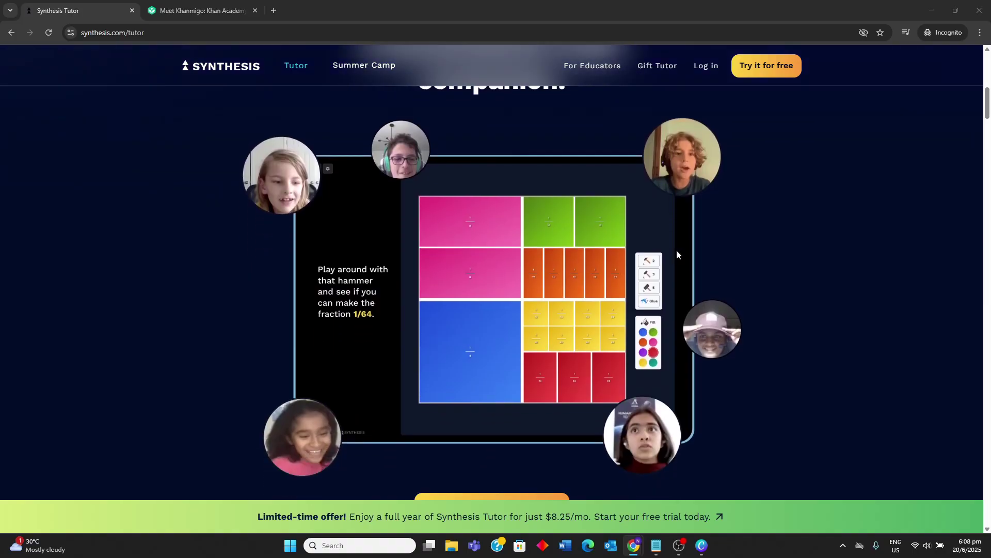
{"action": "scroll", "coordinate": [677, 254], "scroll_direction": "down", "scroll_amount": 1}
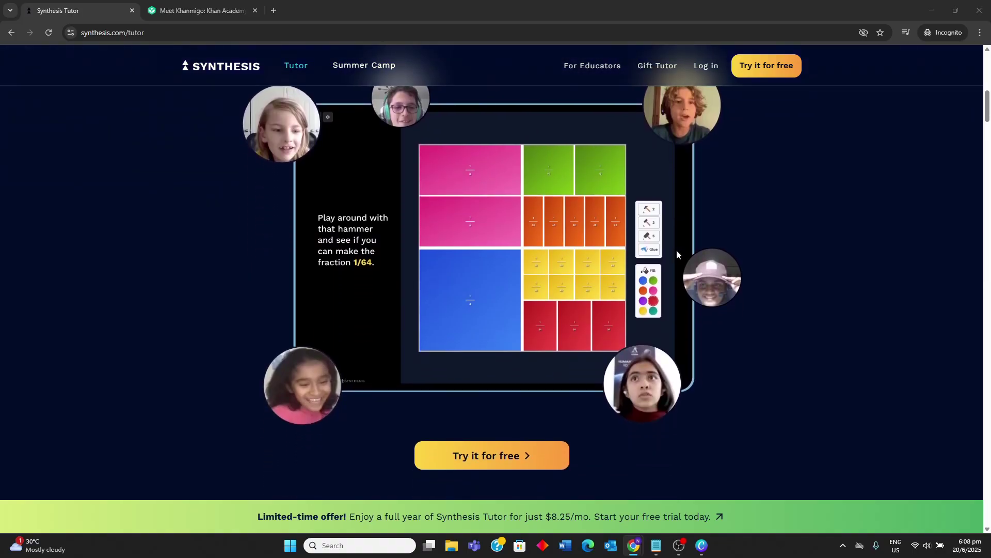
{"action": "scroll", "coordinate": [676, 251], "scroll_direction": "down", "scroll_amount": 1}
{"action": "scroll", "coordinate": [676, 252], "scroll_direction": "down", "scroll_amount": 1}
{"action": "scroll", "coordinate": [676, 251], "scroll_direction": "down", "scroll_amount": 1}
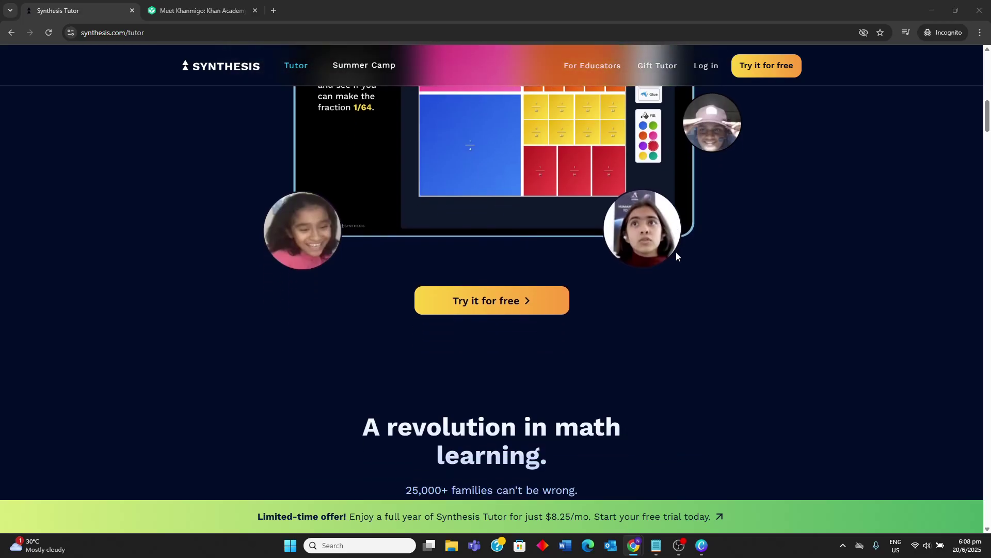
{"action": "scroll", "coordinate": [676, 257], "scroll_direction": "down", "scroll_amount": 1}
{"action": "scroll", "coordinate": [676, 256], "scroll_direction": "down", "scroll_amount": 1}
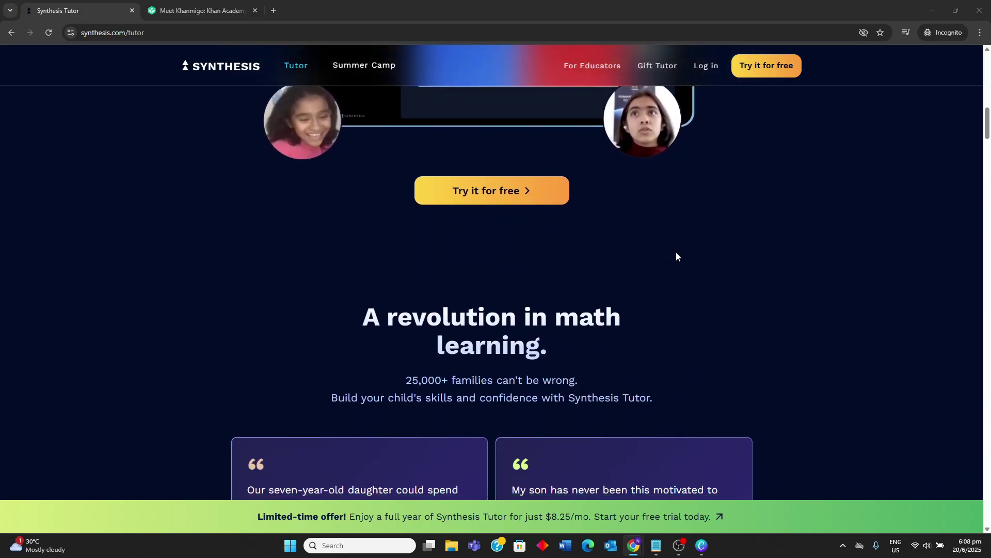
{"action": "scroll", "coordinate": [676, 257], "scroll_direction": "down", "scroll_amount": 1}
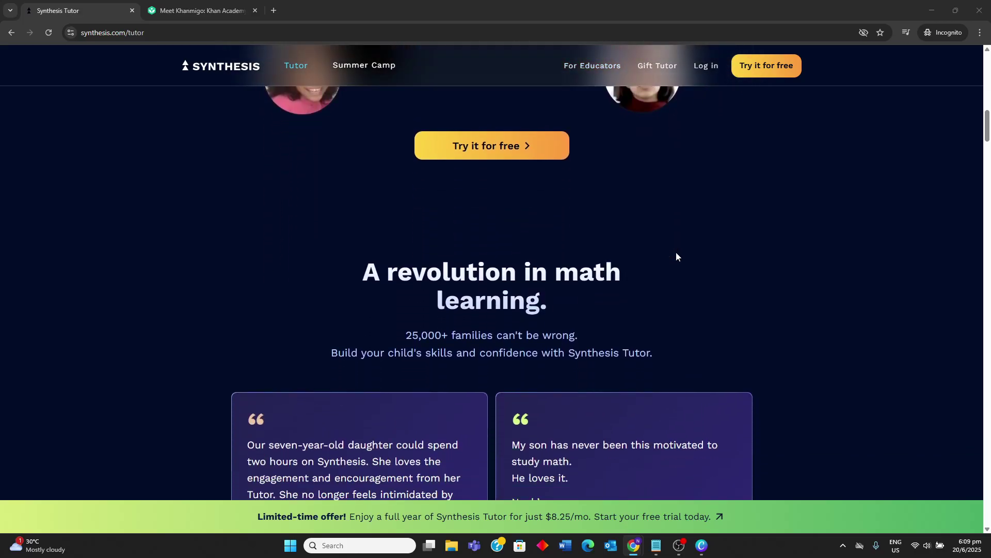
{"action": "scroll", "coordinate": [677, 257], "scroll_direction": "down", "scroll_amount": 1}
{"action": "scroll", "coordinate": [676, 257], "scroll_direction": "down", "scroll_amount": 1}
{"action": "scroll", "coordinate": [677, 257], "scroll_direction": "down", "scroll_amount": 1}
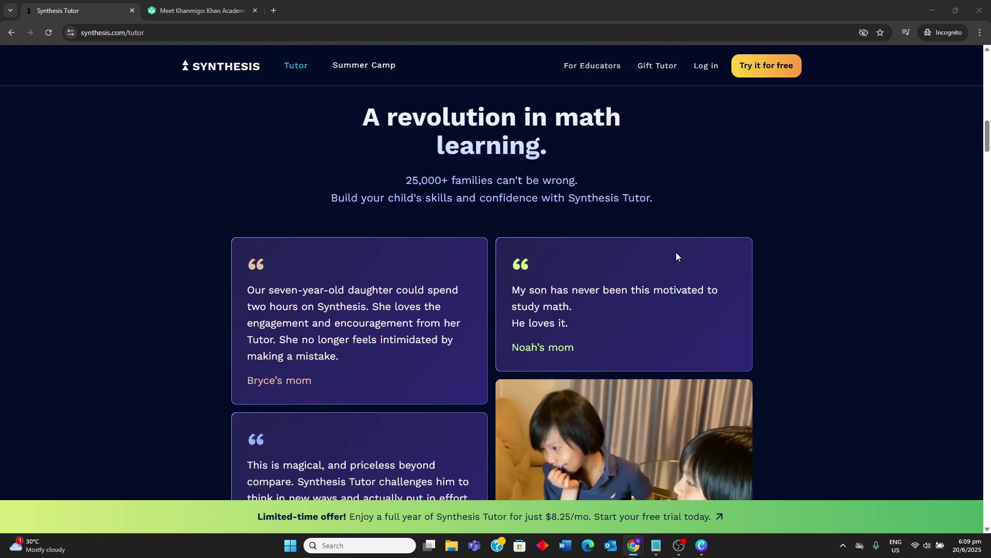
{"action": "scroll", "coordinate": [676, 256], "scroll_direction": "down", "scroll_amount": 1}
{"action": "scroll", "coordinate": [676, 257], "scroll_direction": "down", "scroll_amount": 1}
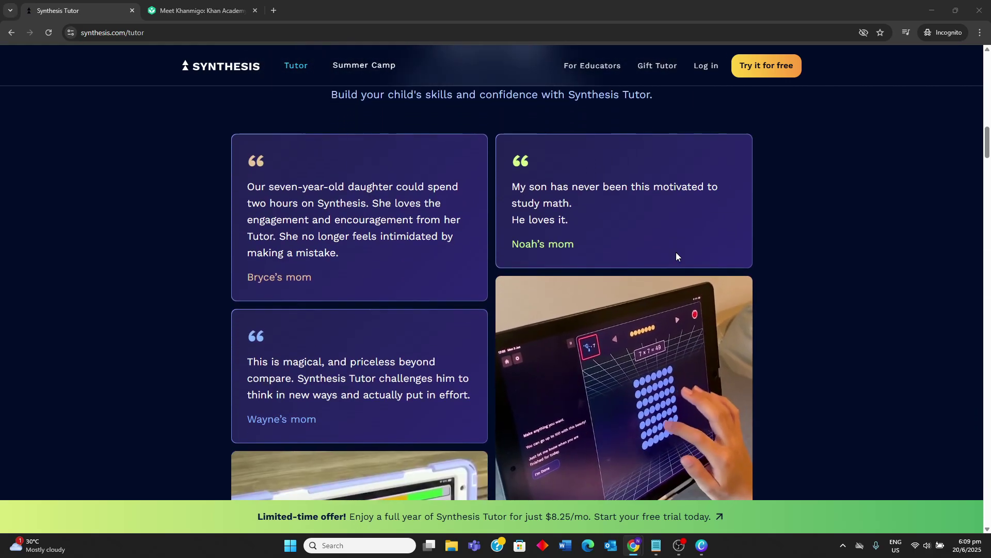
{"action": "scroll", "coordinate": [677, 256], "scroll_direction": "down", "scroll_amount": 1}
{"action": "scroll", "coordinate": [676, 256], "scroll_direction": "down", "scroll_amount": 1}
{"action": "scroll", "coordinate": [676, 252], "scroll_direction": "down", "scroll_amount": 1}
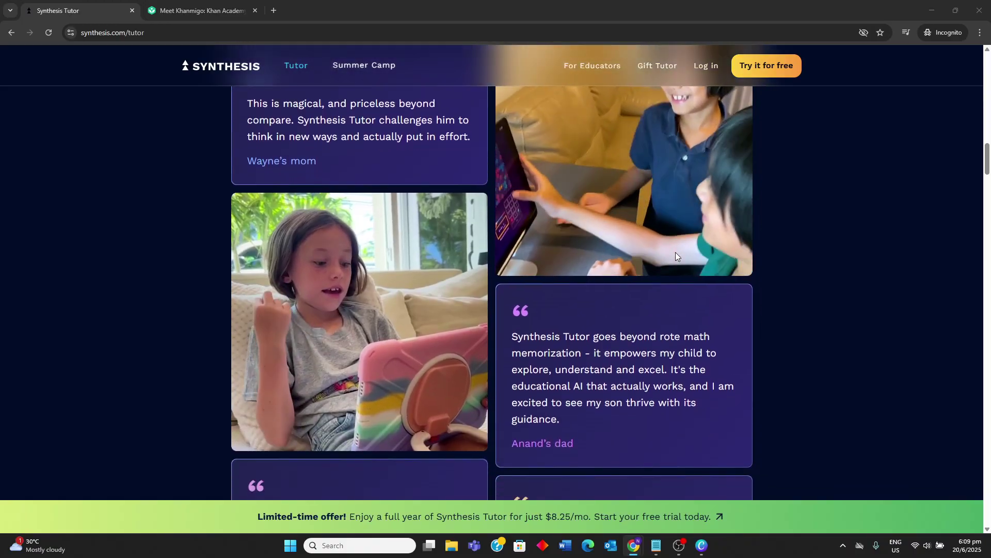
{"action": "scroll", "coordinate": [675, 252], "scroll_direction": "down", "scroll_amount": 1}
- Switch to the khanmigo.ai tab and scroll through 'For parents' and 'Praise for Khanmigo' to the FAQ
{"action": "left_click", "coordinate": [212, 12]}
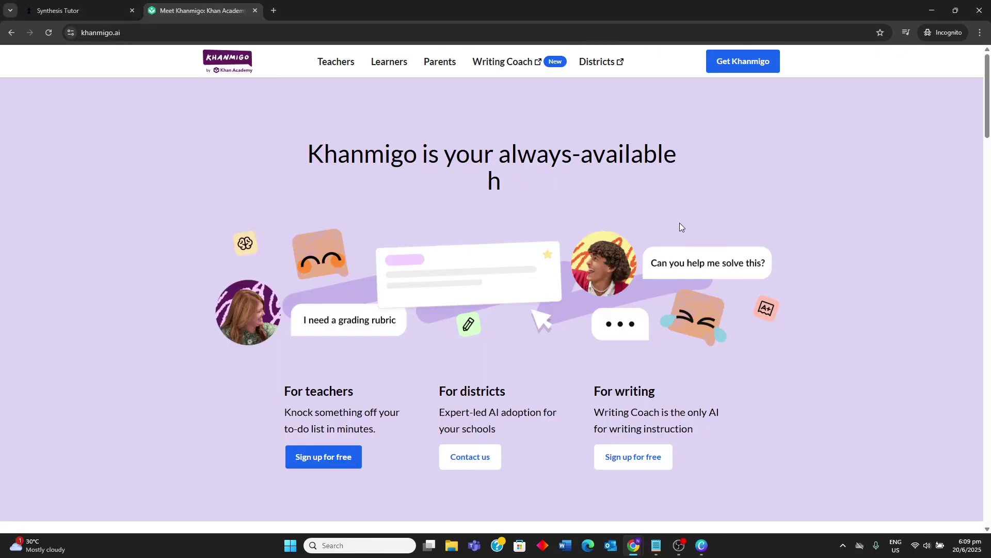
{"action": "scroll", "coordinate": [678, 224], "scroll_direction": "down", "scroll_amount": 1}
{"action": "scroll", "coordinate": [678, 223], "scroll_direction": "down", "scroll_amount": 1}
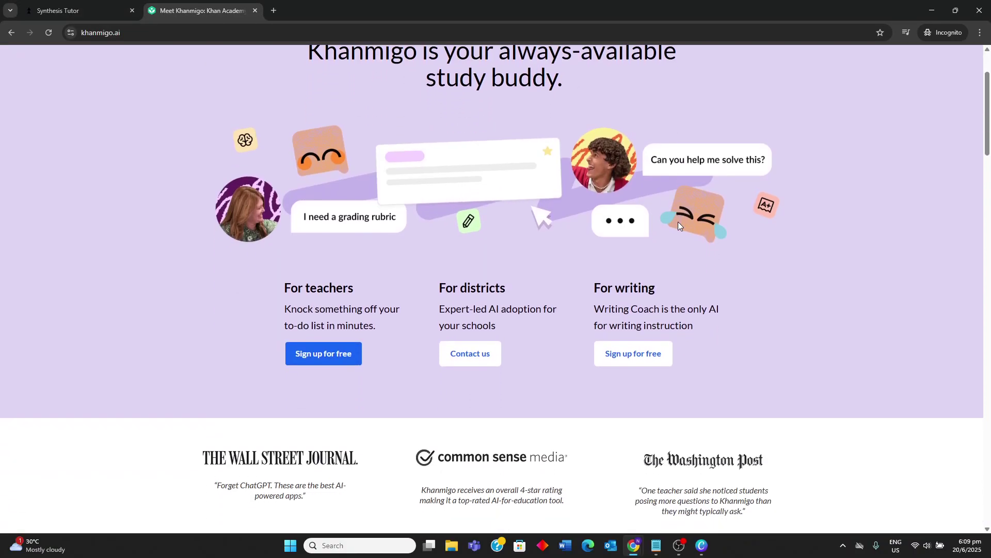
{"action": "scroll", "coordinate": [678, 225], "scroll_direction": "down", "scroll_amount": 1}
{"action": "scroll", "coordinate": [677, 226], "scroll_direction": "down", "scroll_amount": 1}
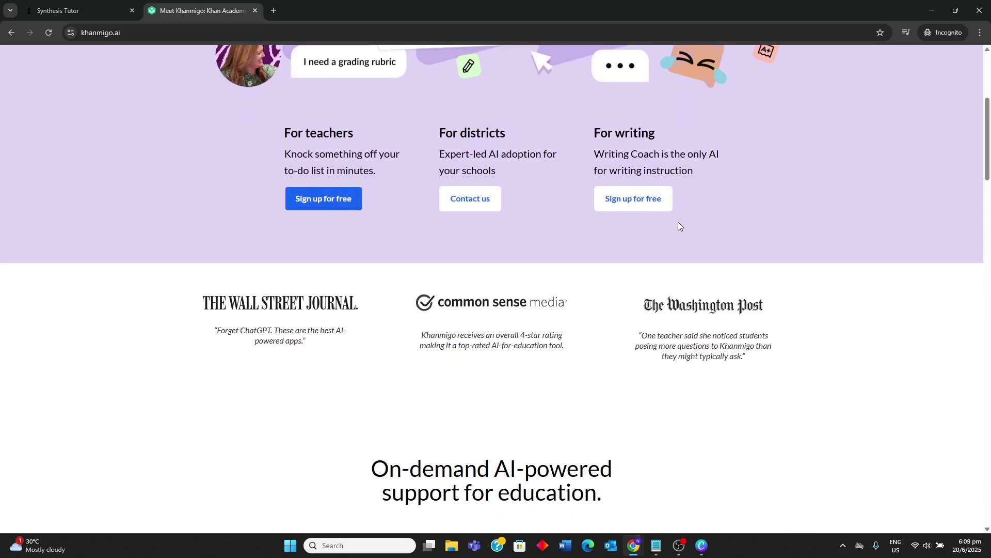
{"action": "scroll", "coordinate": [678, 225], "scroll_direction": "down", "scroll_amount": 1}
{"action": "scroll", "coordinate": [678, 226], "scroll_direction": "down", "scroll_amount": 1}
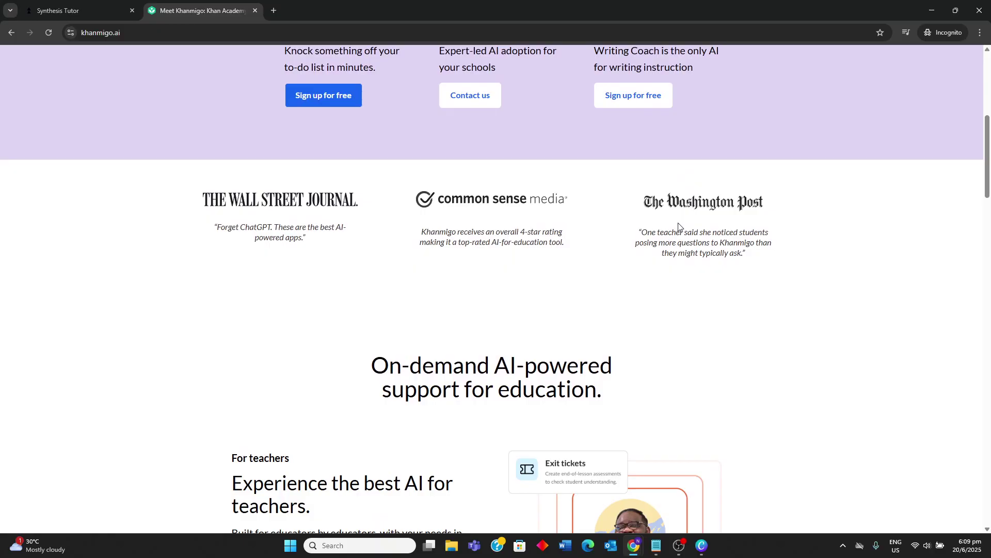
{"action": "scroll", "coordinate": [678, 225], "scroll_direction": "down", "scroll_amount": 1}
{"action": "scroll", "coordinate": [678, 225], "scroll_direction": "down", "scroll_amount": 1}
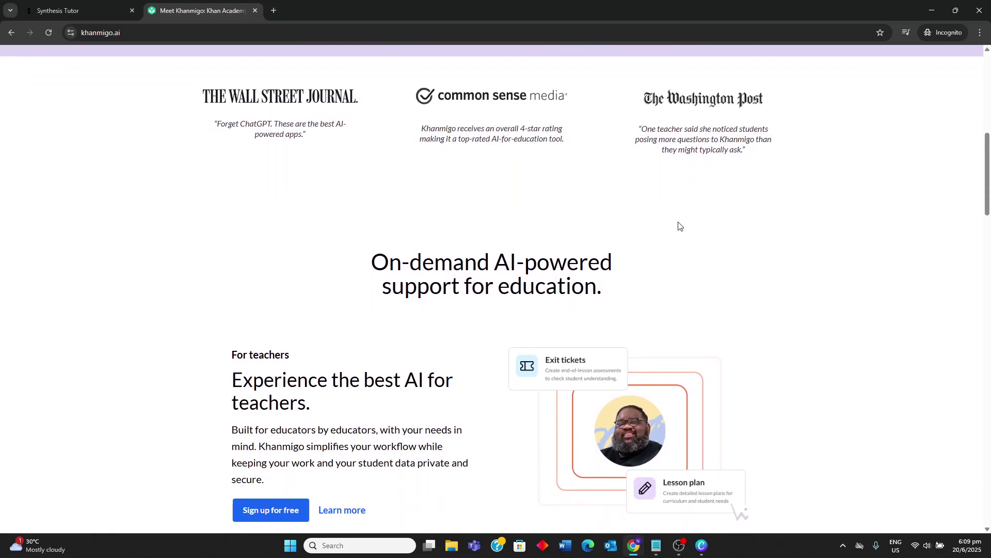
{"action": "scroll", "coordinate": [678, 225], "scroll_direction": "down", "scroll_amount": 1}
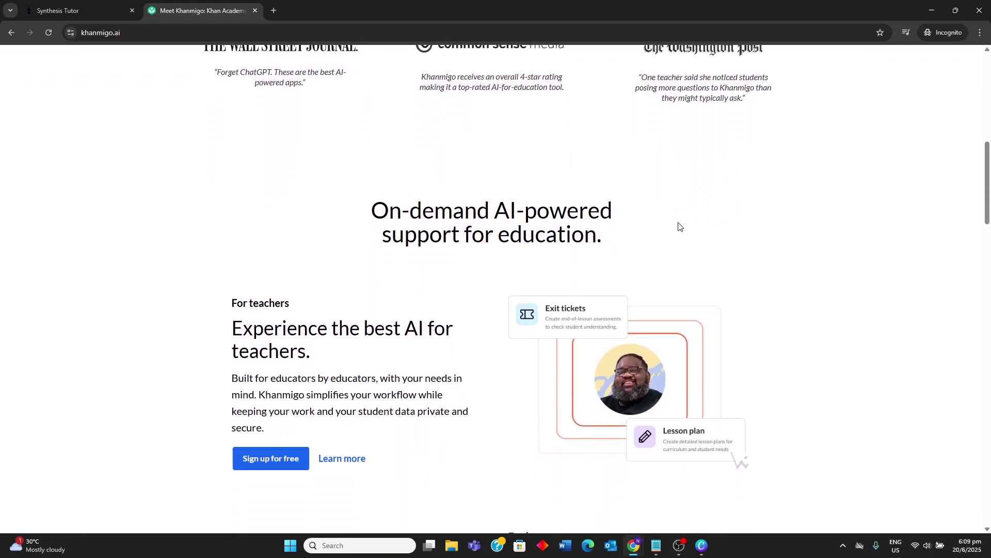
{"action": "scroll", "coordinate": [679, 226], "scroll_direction": "down", "scroll_amount": 1}
{"action": "scroll", "coordinate": [679, 226], "scroll_direction": "down", "scroll_amount": 1}
{"action": "scroll", "coordinate": [679, 226], "scroll_direction": "down", "scroll_amount": 1}
{"action": "scroll", "coordinate": [679, 227], "scroll_direction": "down", "scroll_amount": 1}
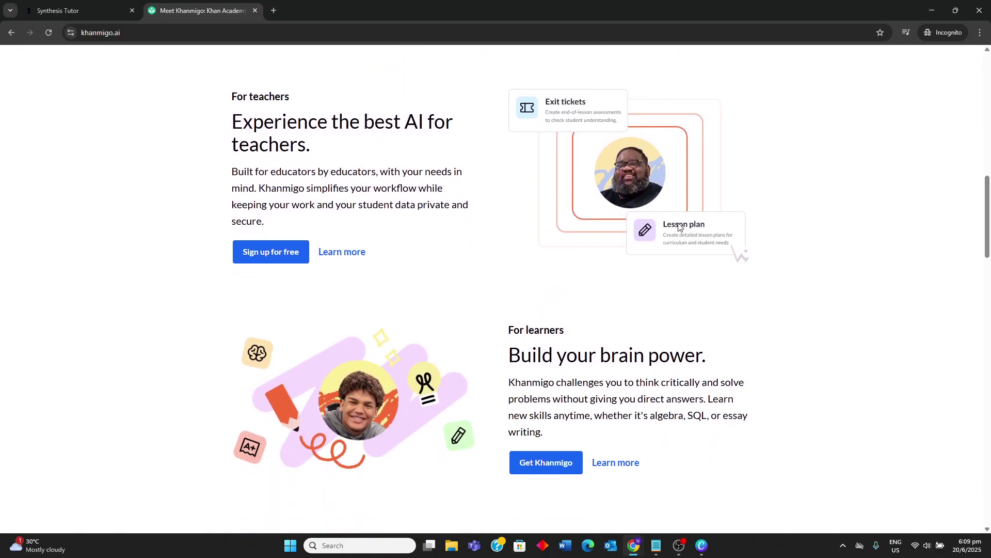
{"action": "scroll", "coordinate": [678, 226], "scroll_direction": "down", "scroll_amount": 1}
{"action": "scroll", "coordinate": [677, 226], "scroll_direction": "down", "scroll_amount": 1}
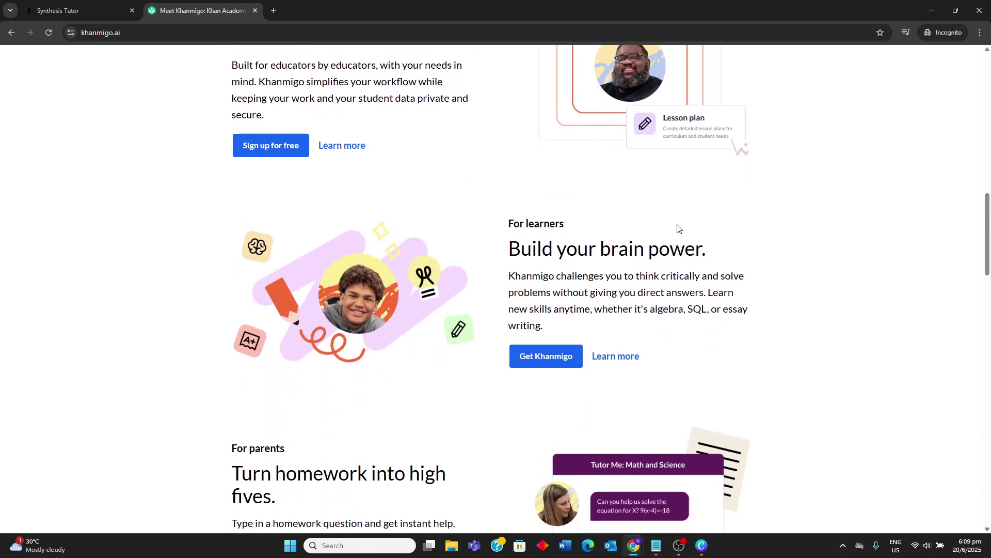
{"action": "scroll", "coordinate": [678, 226], "scroll_direction": "down", "scroll_amount": 1}
{"action": "scroll", "coordinate": [678, 225], "scroll_direction": "down", "scroll_amount": 1}
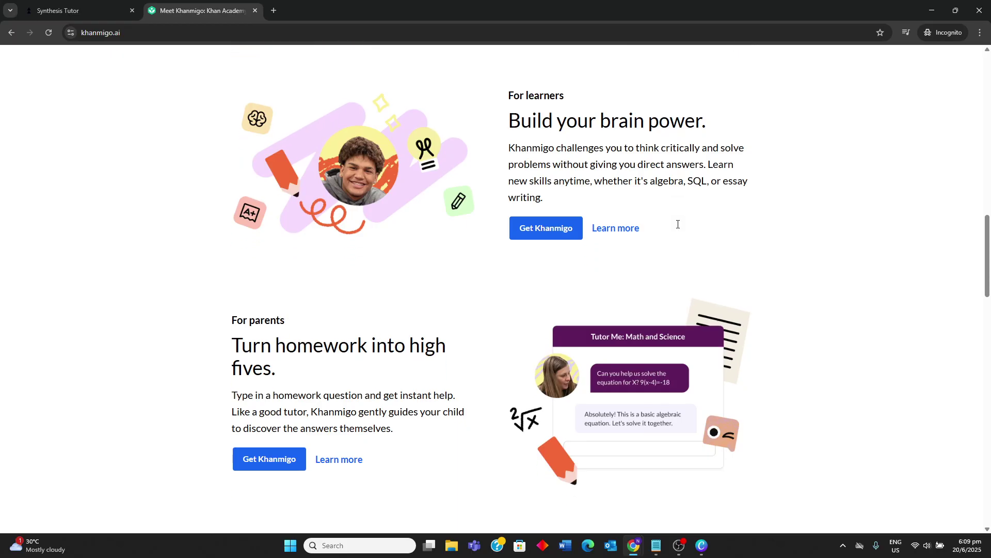
{"action": "scroll", "coordinate": [678, 227], "scroll_direction": "down", "scroll_amount": 1}
{"action": "scroll", "coordinate": [678, 229], "scroll_direction": "down", "scroll_amount": 1}
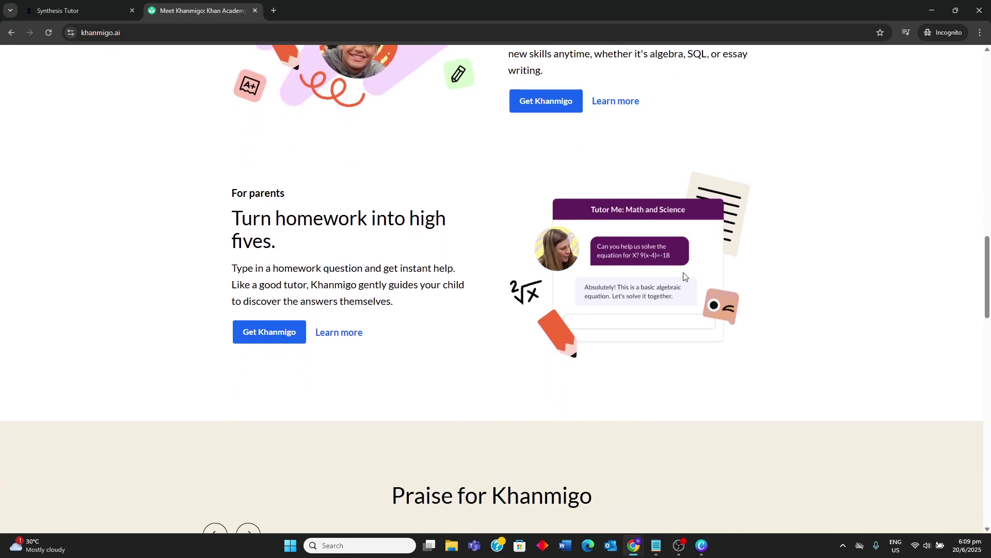
{"action": "scroll", "coordinate": [684, 269], "scroll_direction": "down", "scroll_amount": 1}
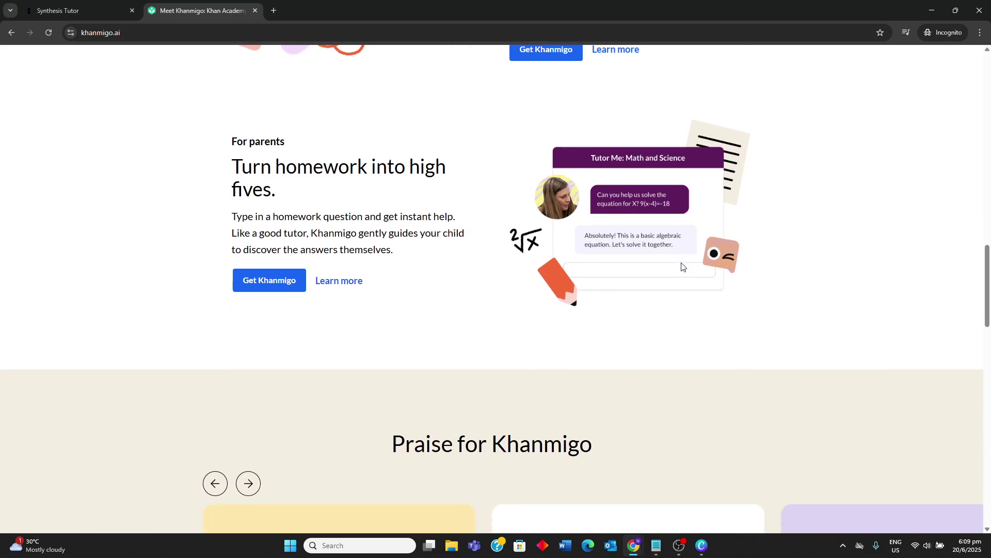
{"action": "scroll", "coordinate": [682, 267], "scroll_direction": "down", "scroll_amount": 1}
{"action": "scroll", "coordinate": [681, 267], "scroll_direction": "down", "scroll_amount": 1}
{"action": "scroll", "coordinate": [682, 267], "scroll_direction": "down", "scroll_amount": 1}
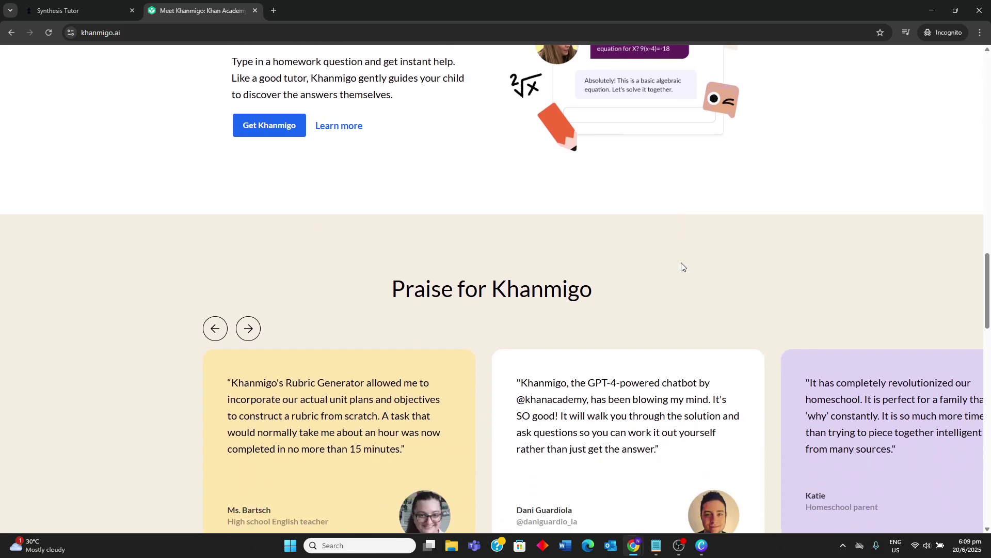
{"action": "scroll", "coordinate": [682, 267], "scroll_direction": "down", "scroll_amount": 1}
{"action": "scroll", "coordinate": [682, 267], "scroll_direction": "down", "scroll_amount": 1}
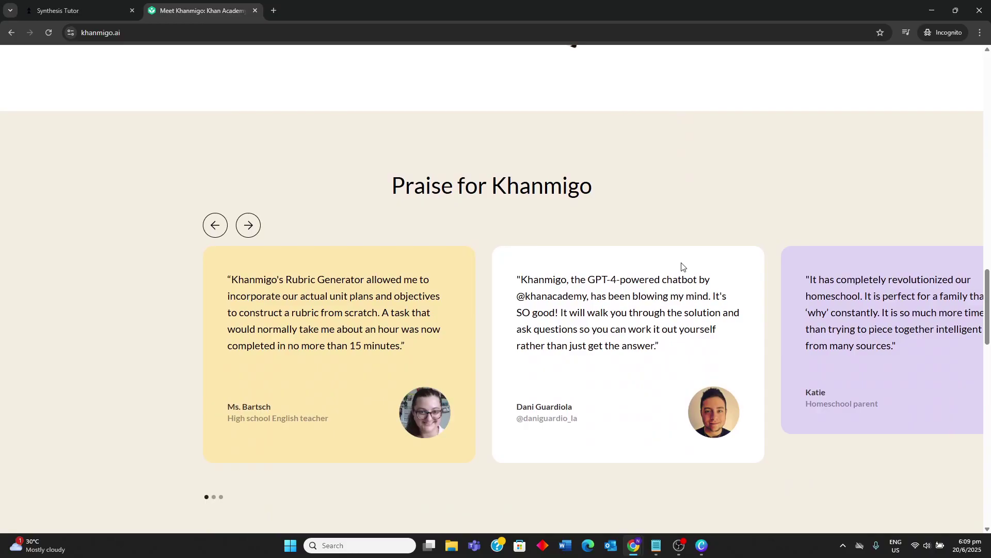
{"action": "scroll", "coordinate": [682, 266], "scroll_direction": "down", "scroll_amount": 1}
{"action": "scroll", "coordinate": [682, 266], "scroll_direction": "down", "scroll_amount": 1}
{"action": "scroll", "coordinate": [682, 267], "scroll_direction": "down", "scroll_amount": 1}
{"action": "scroll", "coordinate": [682, 267], "scroll_direction": "down", "scroll_amount": 1}
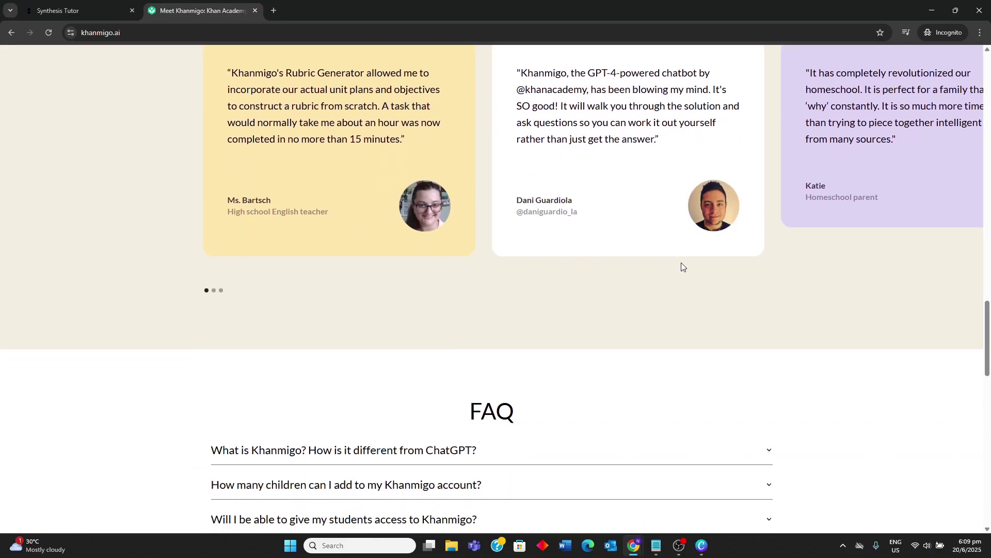
{"action": "scroll", "coordinate": [681, 267], "scroll_direction": "down", "scroll_amount": 2}
{"action": "scroll", "coordinate": [681, 266], "scroll_direction": "down", "scroll_amount": 2}
{"action": "scroll", "coordinate": [681, 267], "scroll_direction": "down", "scroll_amount": 1}
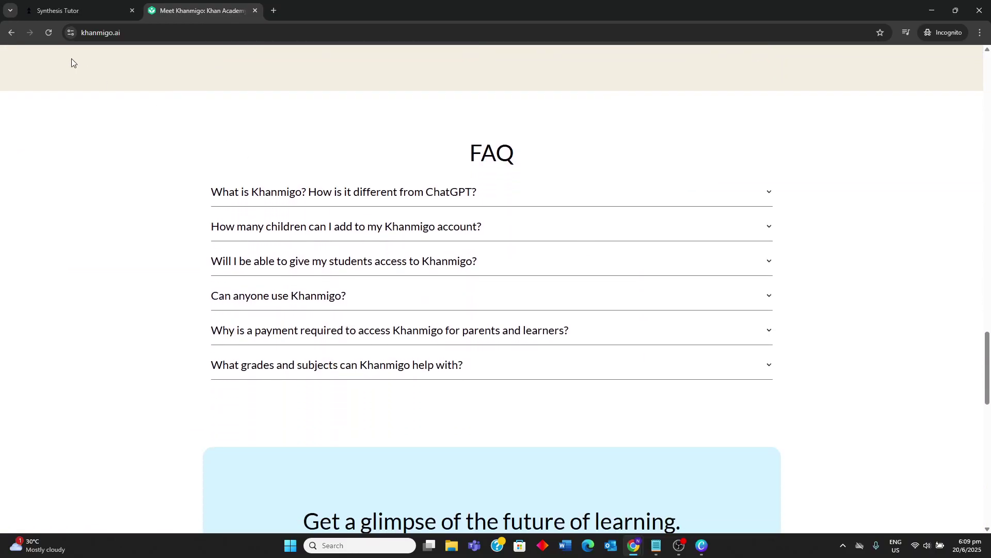
- Return to the Synthesis Tutor tab and scroll through testimonials, features and flashcards to 'The only digitally-native math tool.'
{"action": "left_click", "coordinate": [64, 7]}
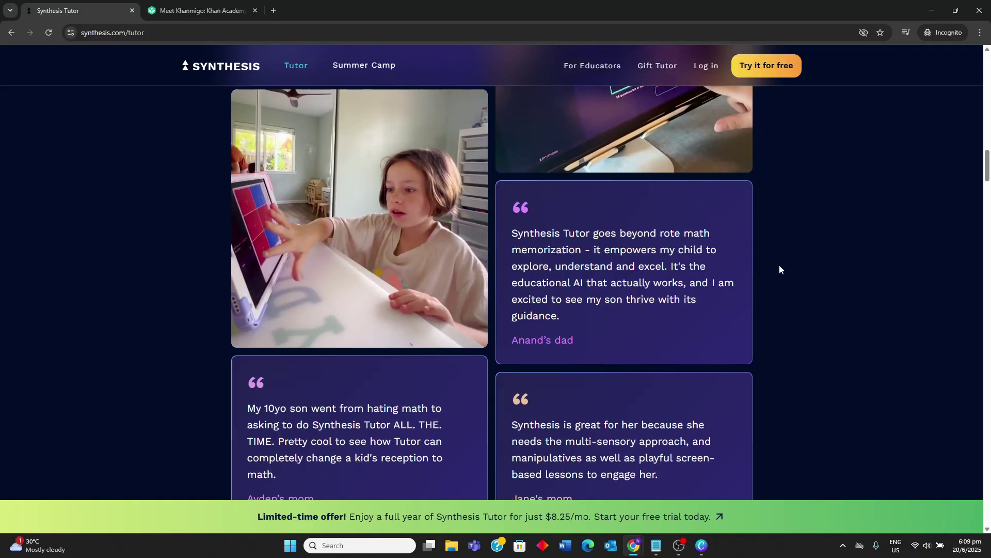
{"action": "scroll", "coordinate": [780, 269], "scroll_direction": "down", "scroll_amount": 1}
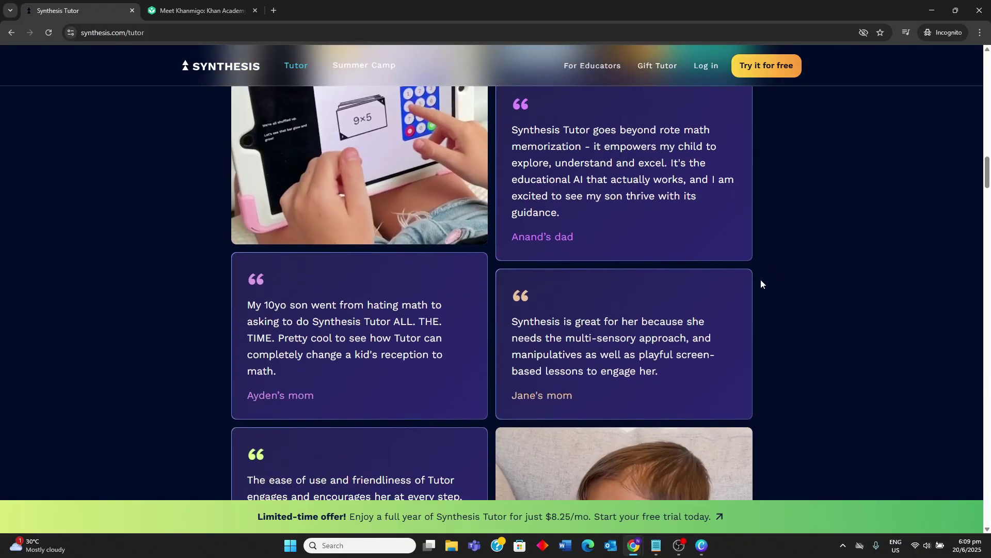
{"action": "scroll", "coordinate": [761, 284], "scroll_direction": "down", "scroll_amount": 1}
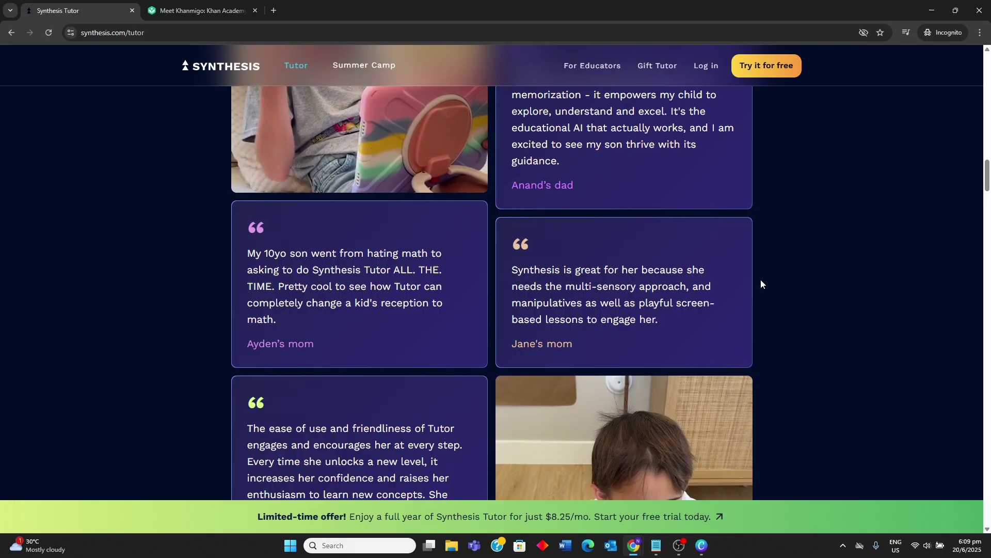
{"action": "scroll", "coordinate": [760, 284], "scroll_direction": "down", "scroll_amount": 1}
{"action": "scroll", "coordinate": [761, 284], "scroll_direction": "down", "scroll_amount": 1}
{"action": "scroll", "coordinate": [760, 284], "scroll_direction": "down", "scroll_amount": 1}
{"action": "scroll", "coordinate": [761, 284], "scroll_direction": "down", "scroll_amount": 1}
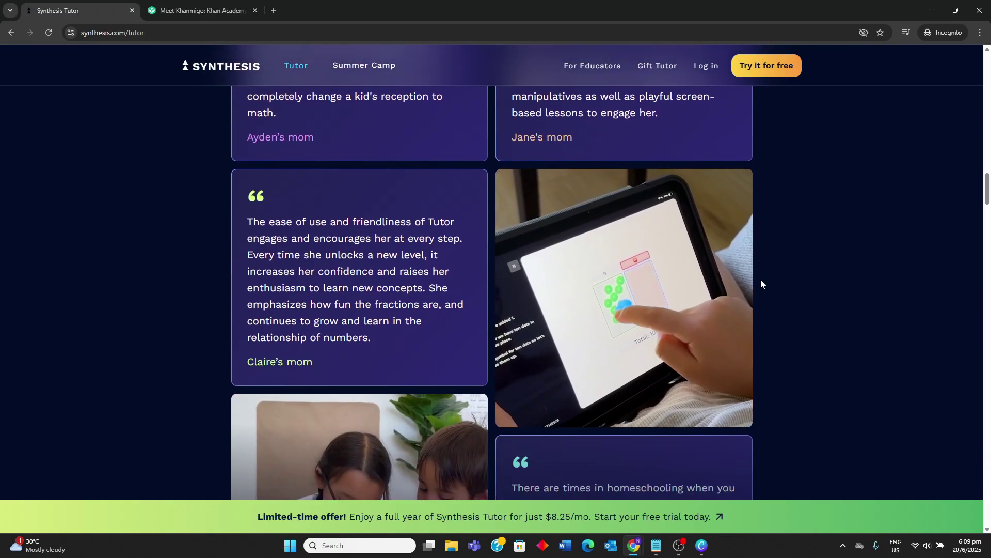
{"action": "scroll", "coordinate": [761, 284], "scroll_direction": "down", "scroll_amount": 1}
{"action": "scroll", "coordinate": [761, 284], "scroll_direction": "down", "scroll_amount": 1}
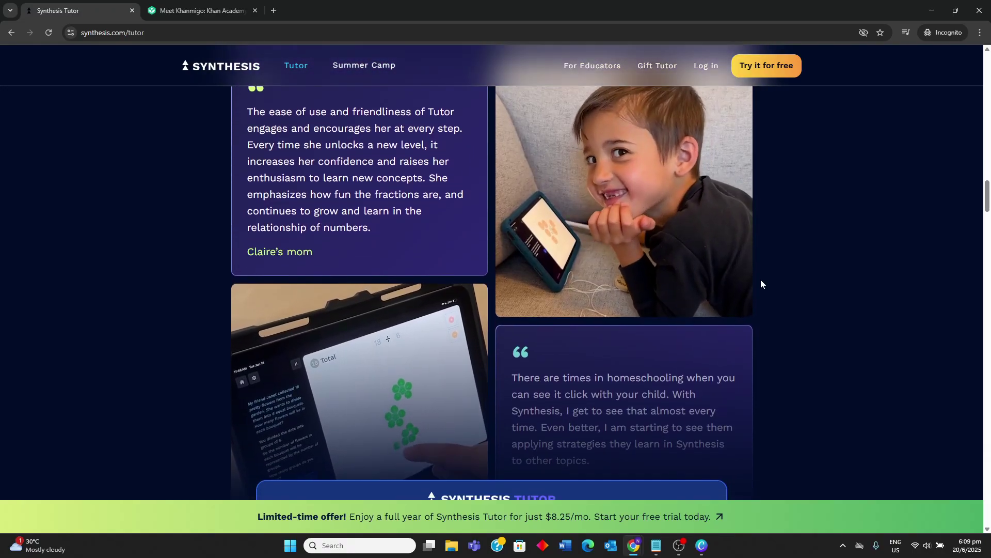
{"action": "scroll", "coordinate": [761, 284], "scroll_direction": "down", "scroll_amount": 1}
{"action": "scroll", "coordinate": [761, 285], "scroll_direction": "down", "scroll_amount": 1}
{"action": "scroll", "coordinate": [761, 285], "scroll_direction": "down", "scroll_amount": 1}
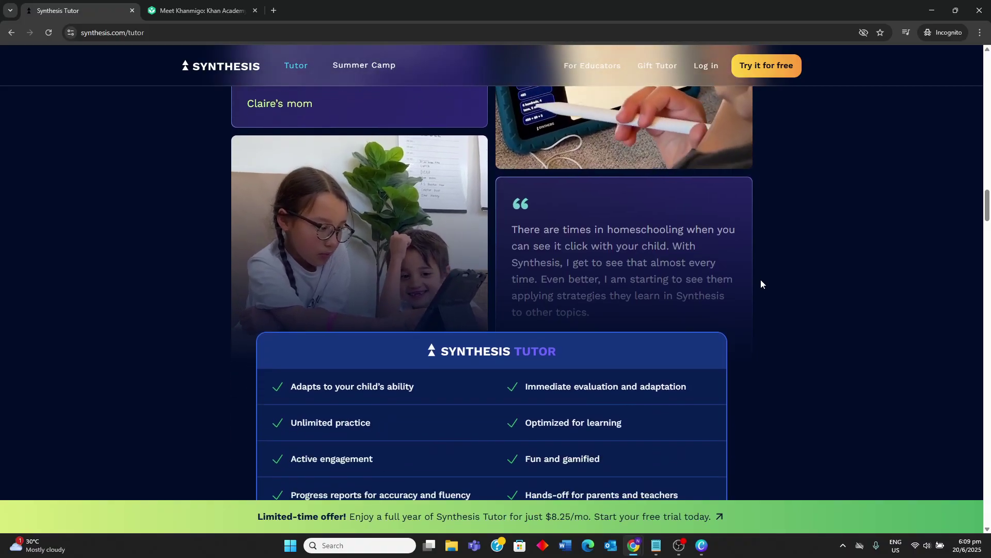
{"action": "scroll", "coordinate": [760, 285], "scroll_direction": "down", "scroll_amount": 1}
{"action": "scroll", "coordinate": [760, 284], "scroll_direction": "down", "scroll_amount": 1}
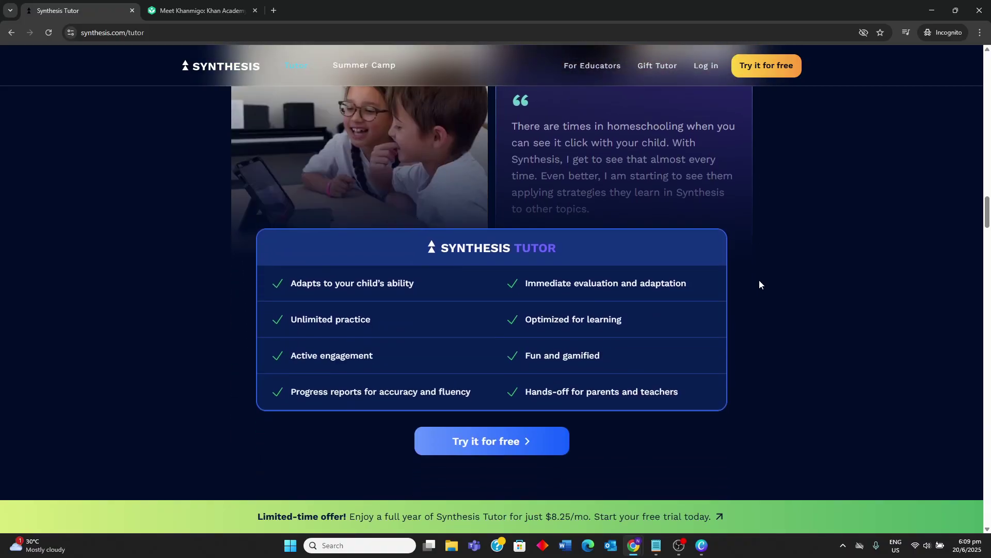
{"action": "scroll", "coordinate": [759, 285], "scroll_direction": "down", "scroll_amount": 1}
{"action": "scroll", "coordinate": [759, 284], "scroll_direction": "down", "scroll_amount": 1}
{"action": "scroll", "coordinate": [759, 285], "scroll_direction": "down", "scroll_amount": 1}
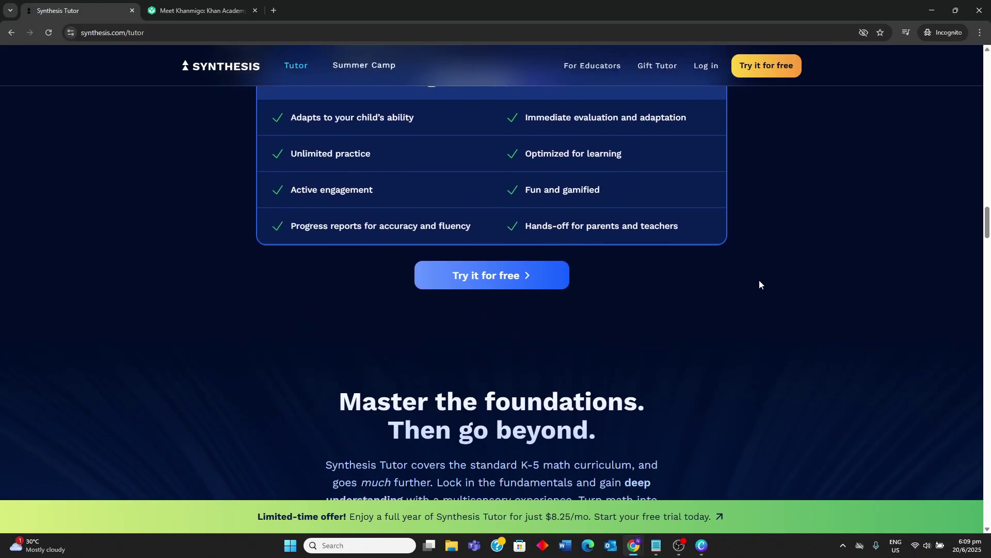
{"action": "scroll", "coordinate": [759, 284], "scroll_direction": "down", "scroll_amount": 1}
{"action": "scroll", "coordinate": [759, 285], "scroll_direction": "down", "scroll_amount": 1}
{"action": "scroll", "coordinate": [759, 285], "scroll_direction": "down", "scroll_amount": 1}
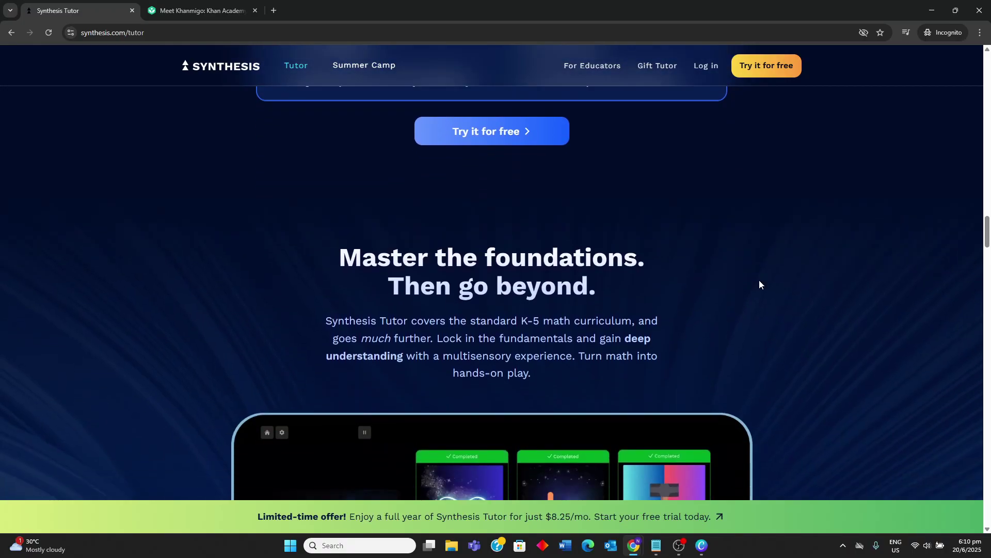
{"action": "scroll", "coordinate": [759, 284], "scroll_direction": "down", "scroll_amount": 1}
{"action": "scroll", "coordinate": [759, 284], "scroll_direction": "down", "scroll_amount": 1}
{"action": "scroll", "coordinate": [759, 285], "scroll_direction": "down", "scroll_amount": 1}
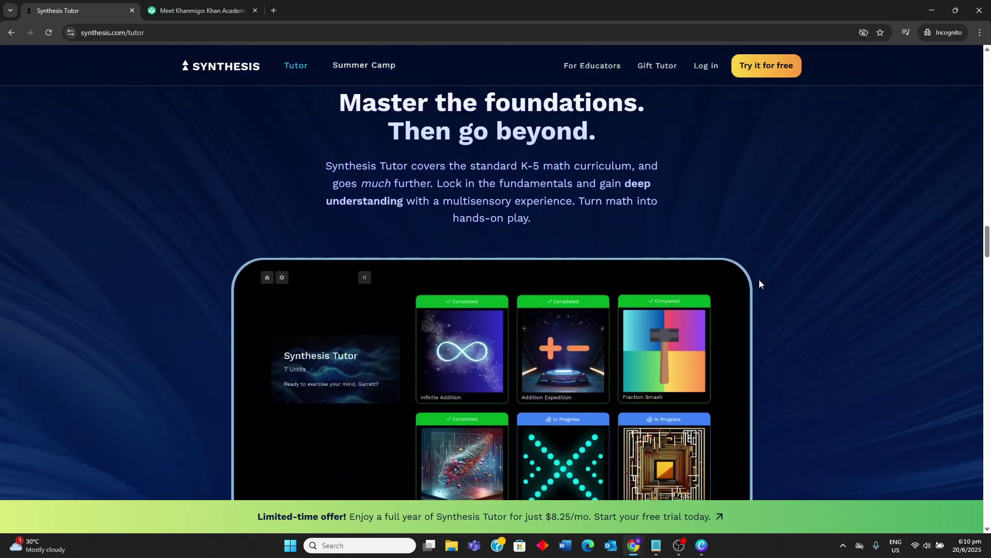
{"action": "scroll", "coordinate": [759, 284], "scroll_direction": "down", "scroll_amount": 1}
{"action": "scroll", "coordinate": [759, 285], "scroll_direction": "down", "scroll_amount": 1}
{"action": "scroll", "coordinate": [760, 284], "scroll_direction": "down", "scroll_amount": 1}
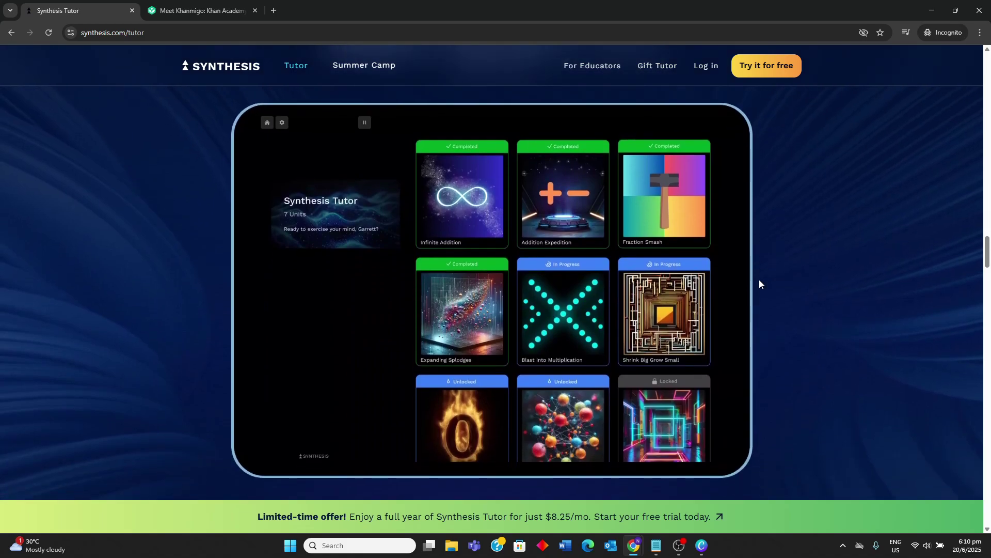
{"action": "scroll", "coordinate": [759, 284], "scroll_direction": "down", "scroll_amount": 1}
{"action": "scroll", "coordinate": [759, 284], "scroll_direction": "down", "scroll_amount": 1}
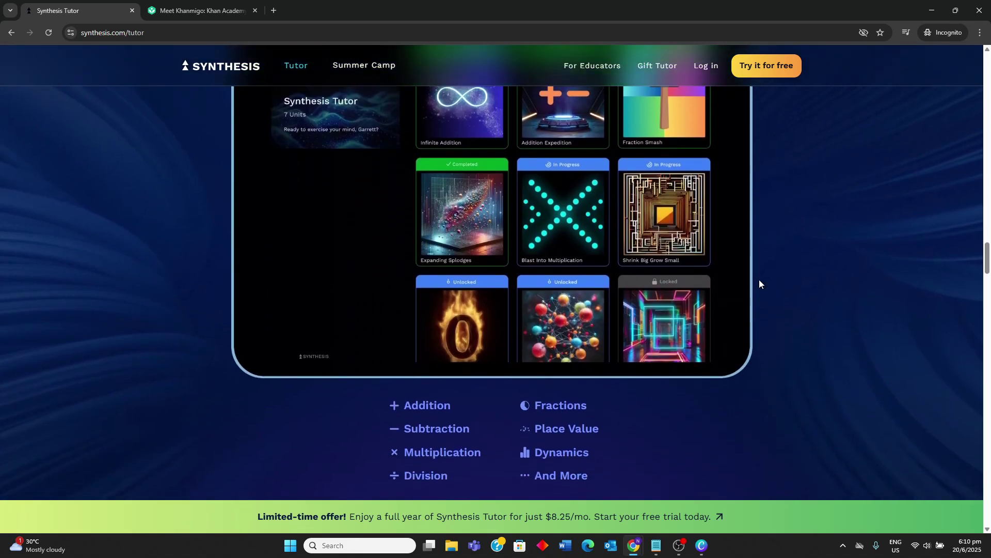
{"action": "scroll", "coordinate": [759, 285], "scroll_direction": "down", "scroll_amount": 1}
{"action": "scroll", "coordinate": [759, 284], "scroll_direction": "down", "scroll_amount": 1}
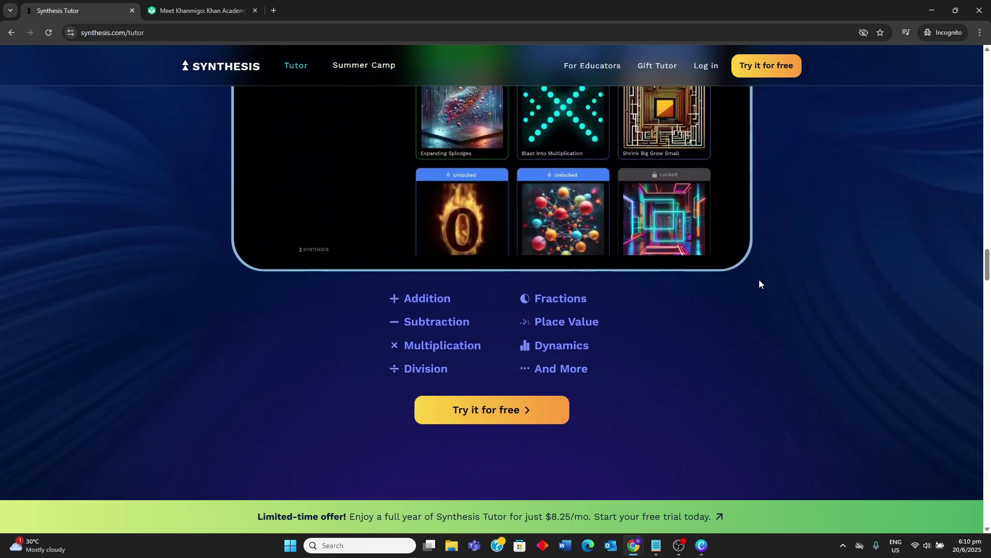
{"action": "scroll", "coordinate": [759, 284], "scroll_direction": "down", "scroll_amount": 1}
{"action": "scroll", "coordinate": [759, 284], "scroll_direction": "down", "scroll_amount": 1}
{"action": "scroll", "coordinate": [760, 284], "scroll_direction": "down", "scroll_amount": 1}
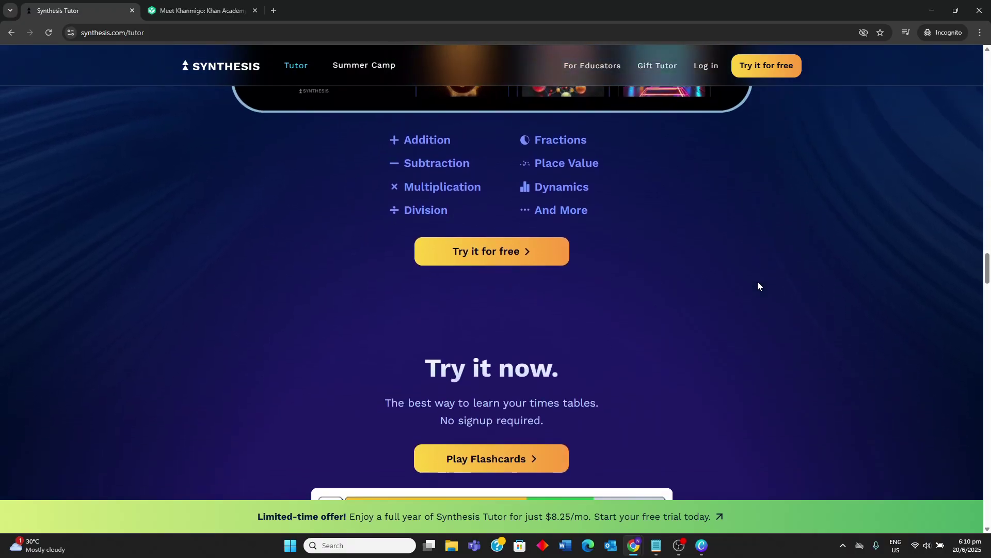
{"action": "scroll", "coordinate": [758, 281], "scroll_direction": "down", "scroll_amount": 3}
{"action": "scroll", "coordinate": [757, 282], "scroll_direction": "down", "scroll_amount": 3}
{"action": "scroll", "coordinate": [755, 292], "scroll_direction": "down", "scroll_amount": 1}
{"action": "scroll", "coordinate": [755, 289], "scroll_direction": "down", "scroll_amount": 2}
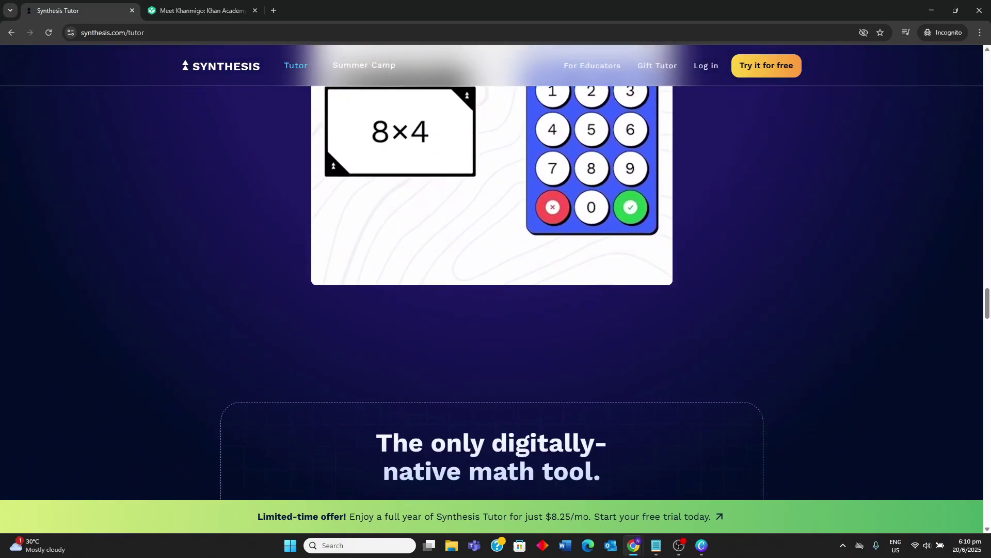